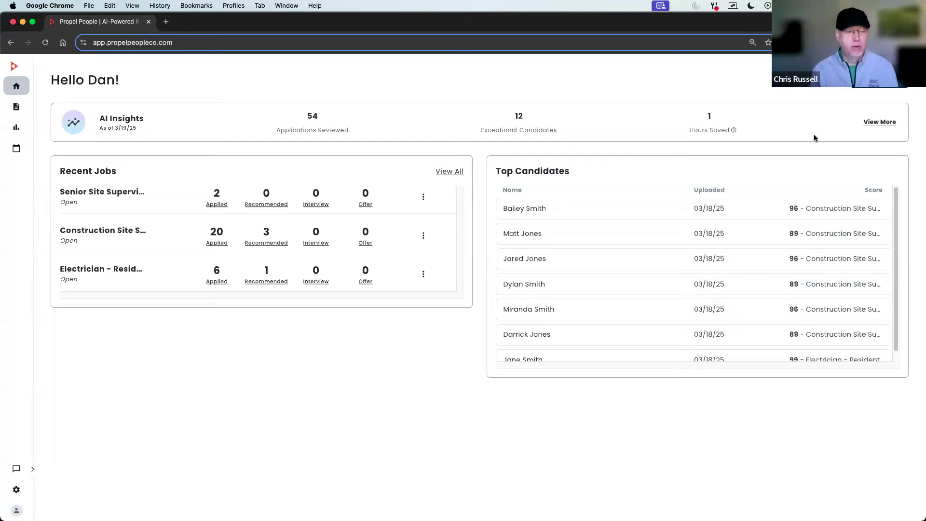
Start a new job posting and set its job title to "Test"
click(879, 80)
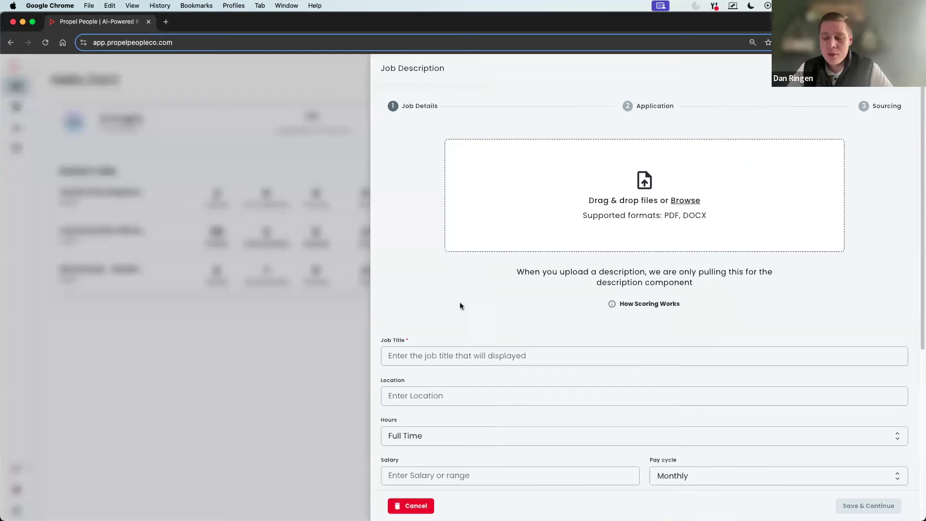
scroll(459, 299, down, 2)
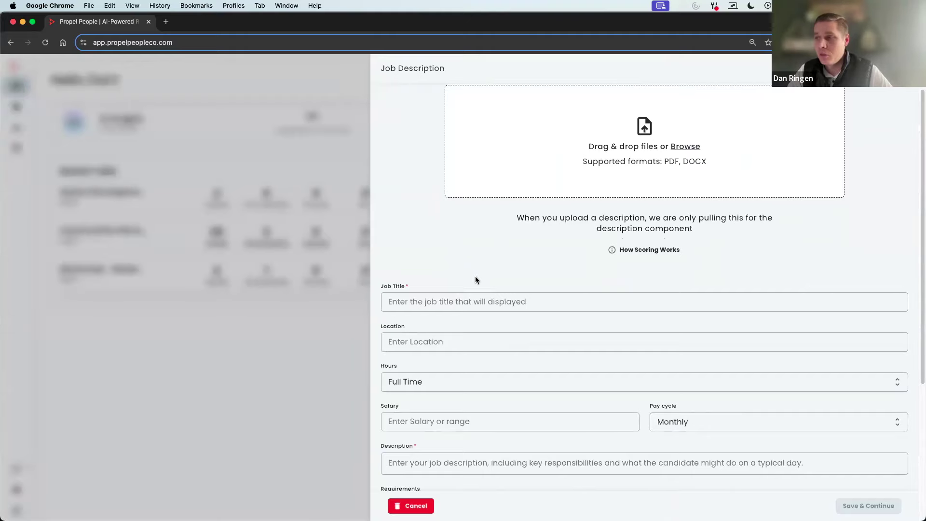
scroll(456, 298, down, 1)
click(455, 297)
scroll(470, 270, up, 1)
text(Test)
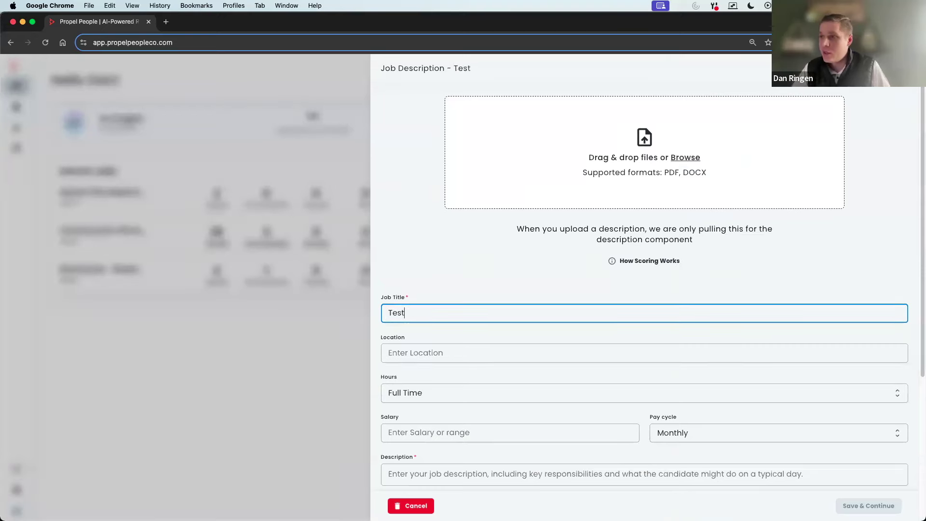
click(461, 273)
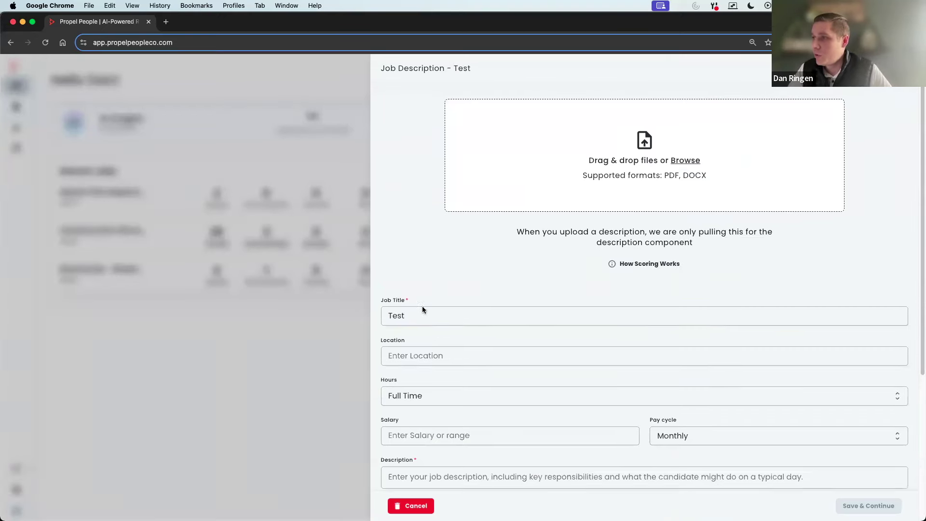
scroll(424, 309, up, 2)
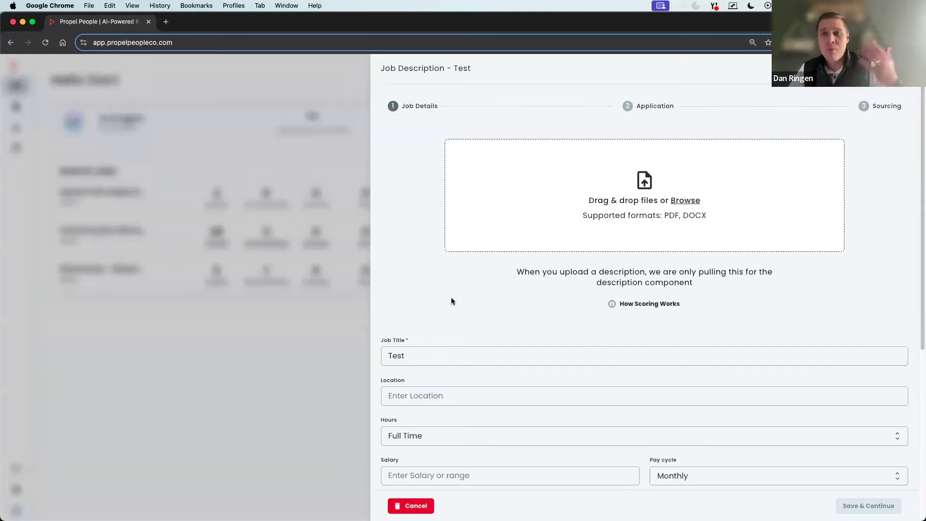
Set the job posting's location to "Cleveland, OH"
scroll(446, 302, down, 3)
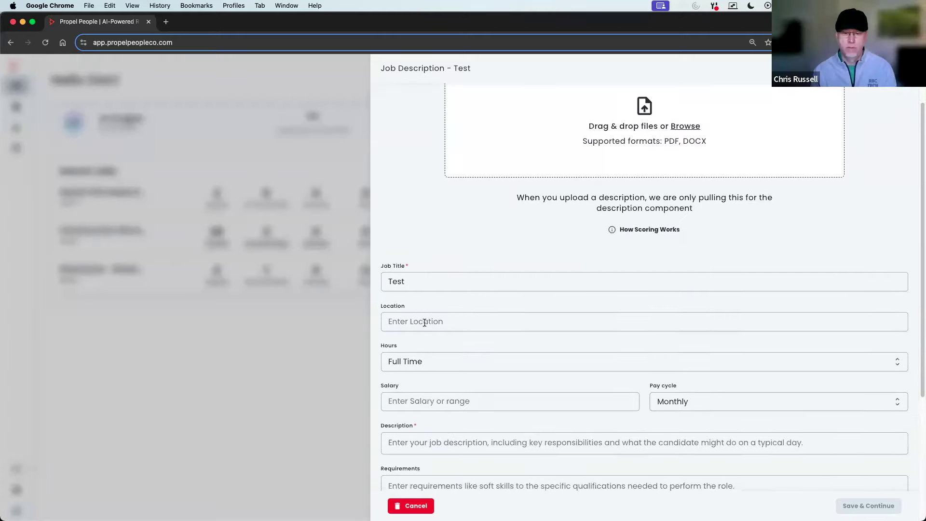
scroll(425, 323, down, 2)
click(419, 270)
text(Cleveland, OH)
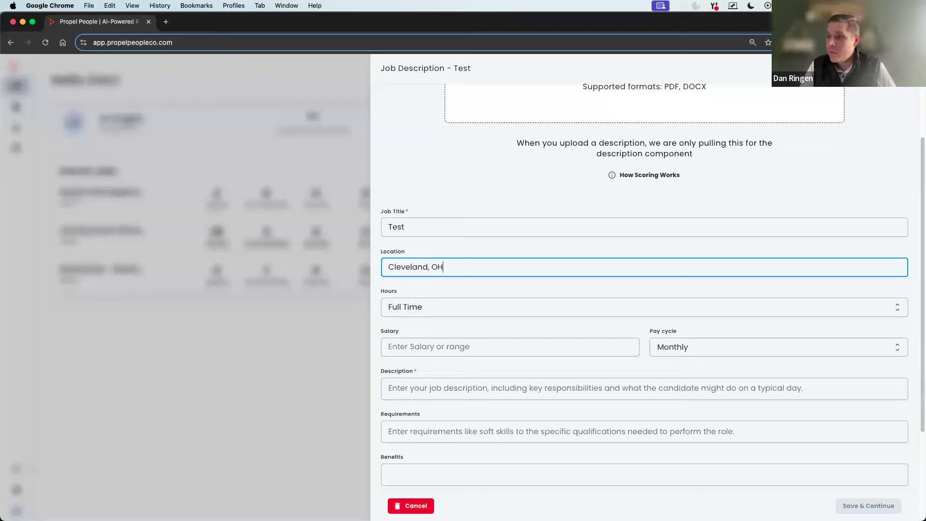
Set the job's salary to 50 and its pay cycle to Hourly
click(486, 356)
text(50)
click(704, 348)
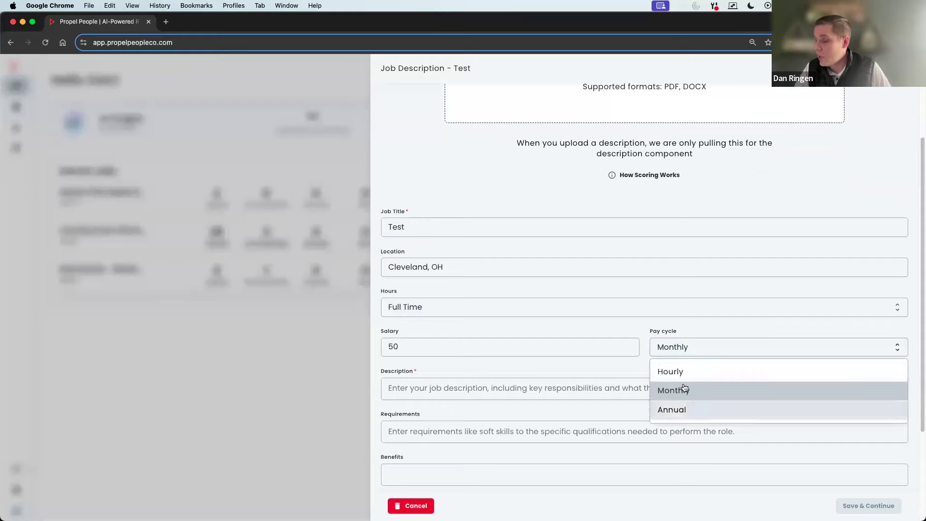
click(671, 371)
Enter "Test" as the job description, leave the requirements empty, and save the job details to continue to the application stage
scroll(468, 367, down, 1)
click(432, 369)
scroll(434, 406, down, 1)
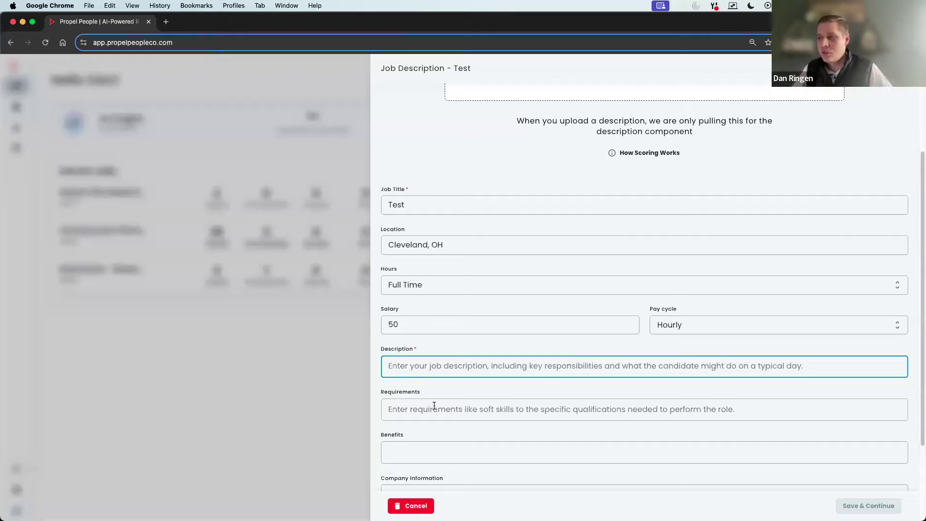
scroll(452, 376, down, 3)
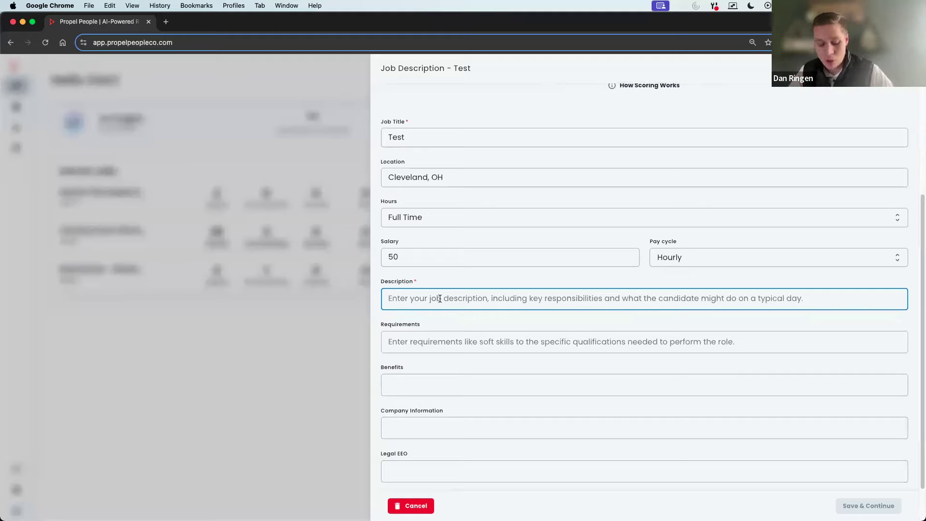
text(Test)
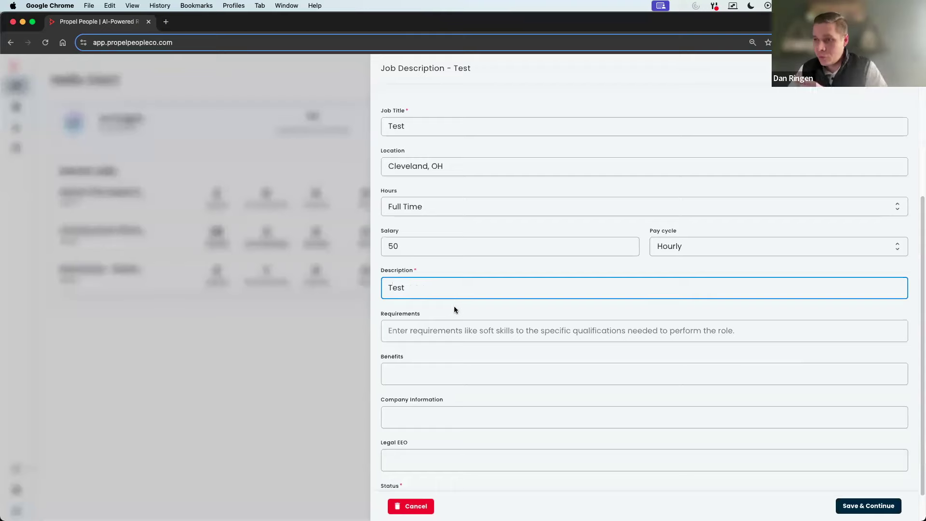
scroll(447, 309, down, 2)
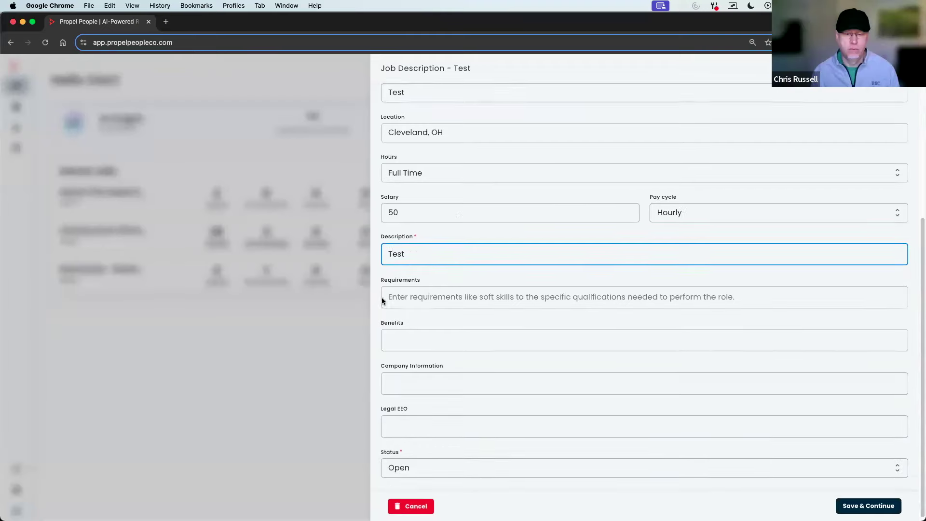
click(435, 292)
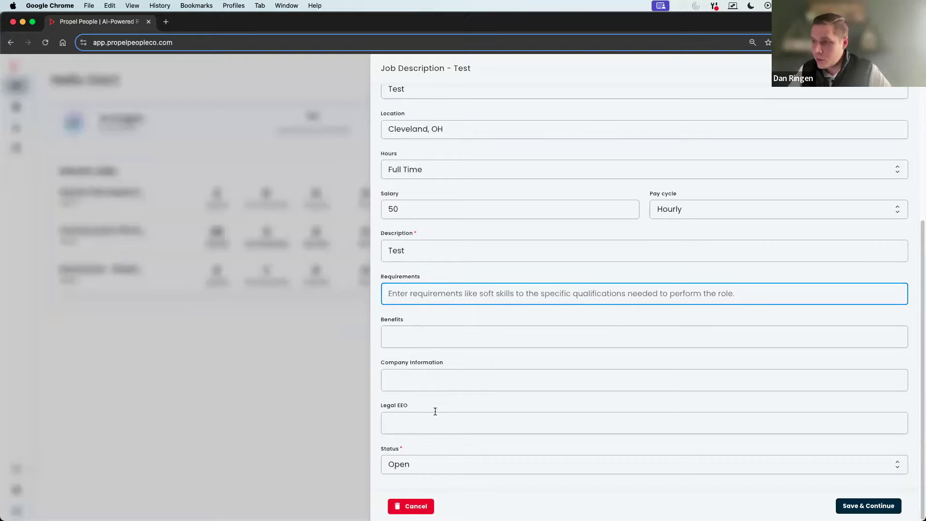
scroll(522, 375, up, 1)
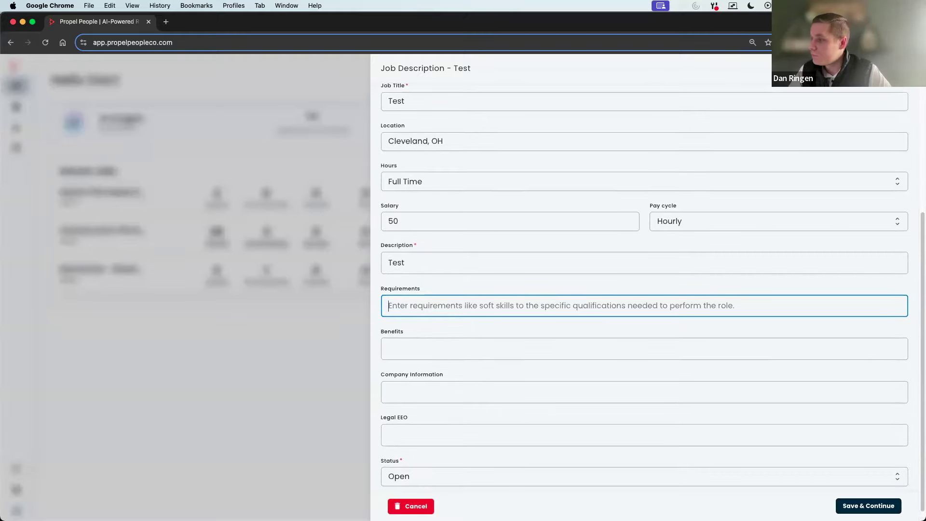
click(860, 506)
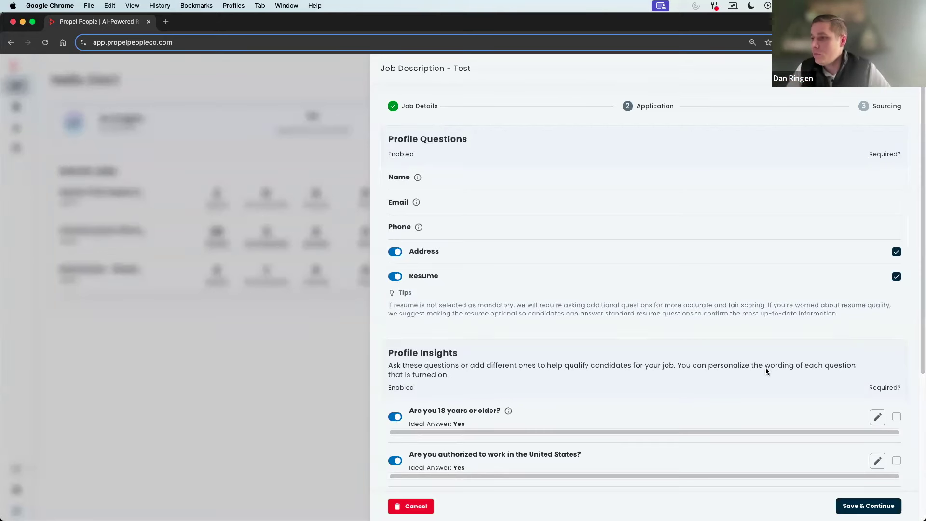
Add and save the profile insight question "Do you have a CDL class A license?" with Yes as the ideal answer
scroll(606, 341, down, 4)
scroll(526, 314, down, 3)
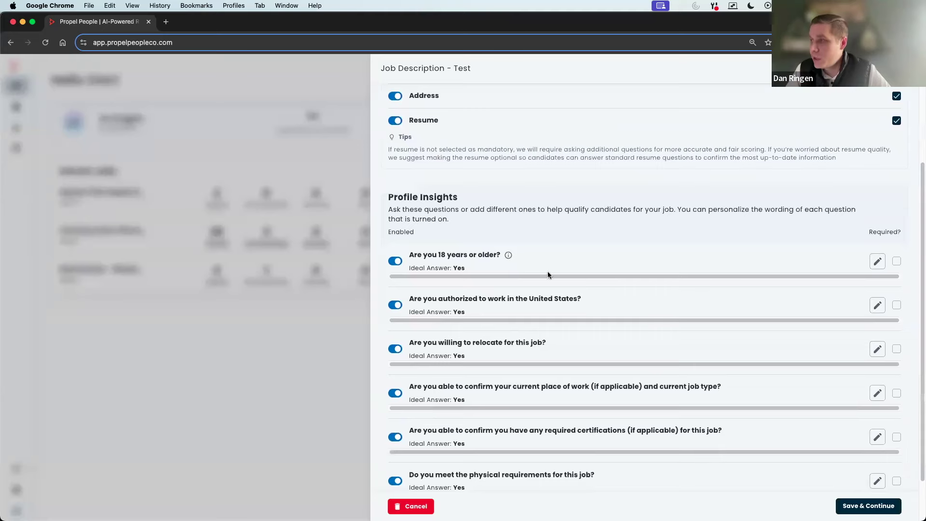
scroll(548, 273, down, 3)
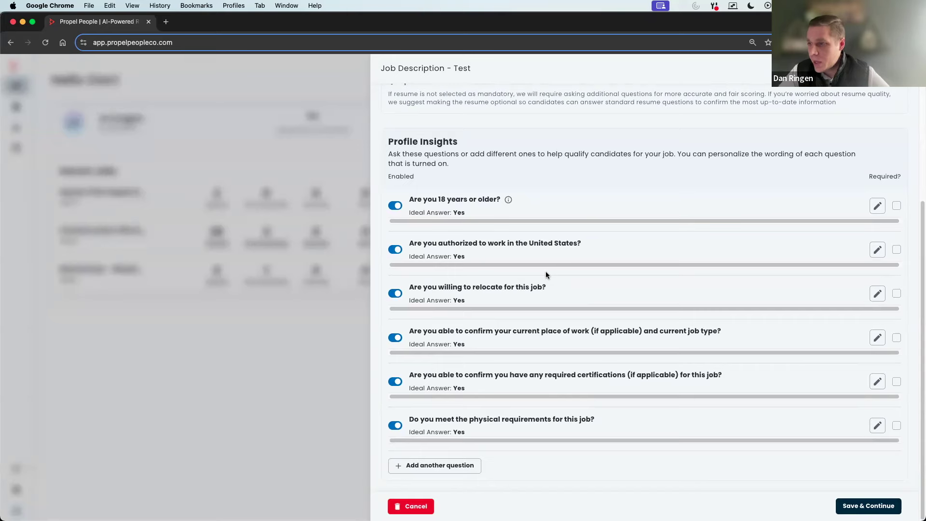
click(427, 465)
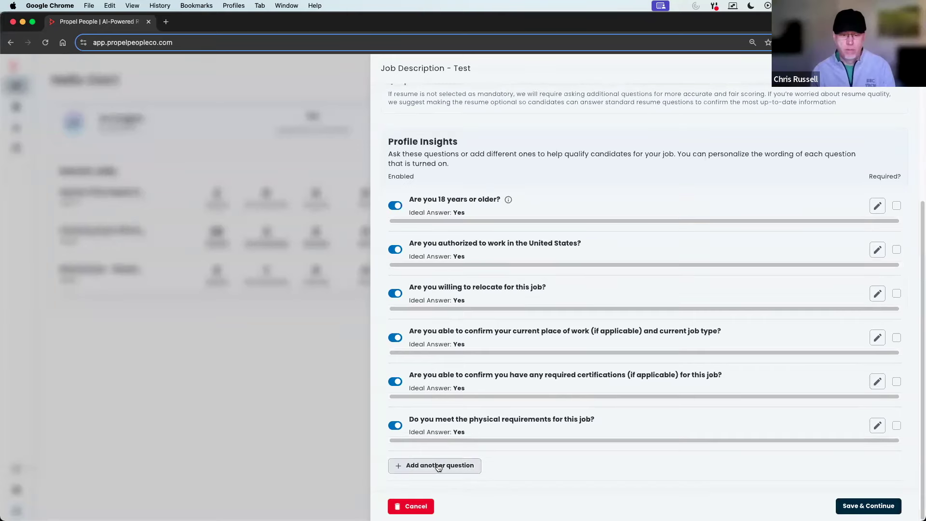
triple_click(508, 404)
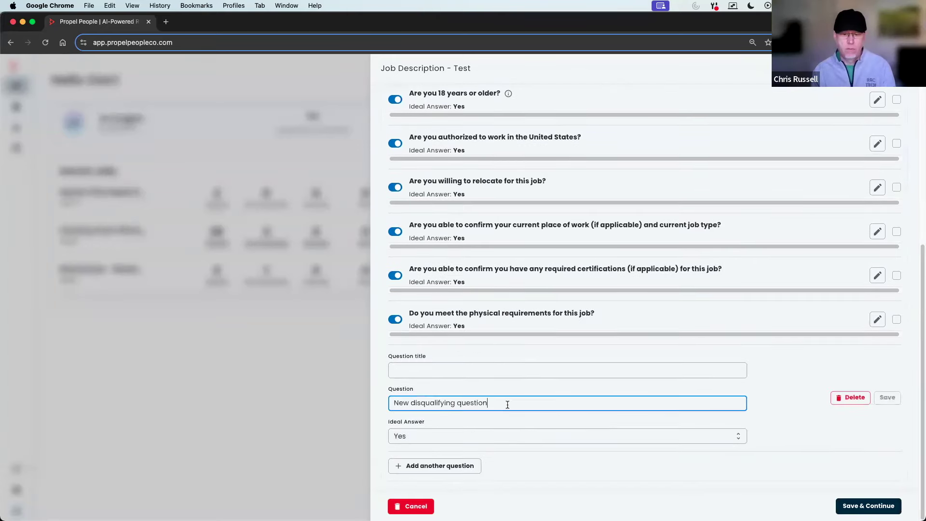
text(Do you have)
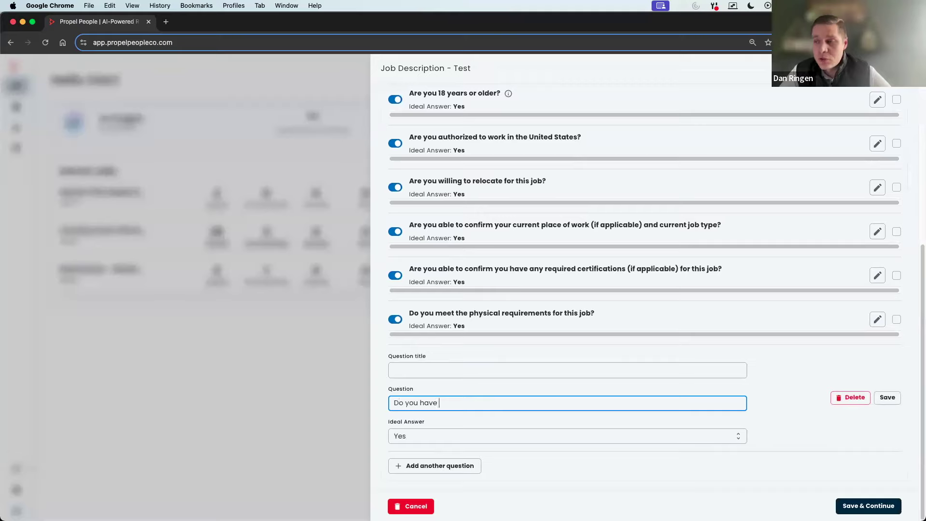
text(a CDL)
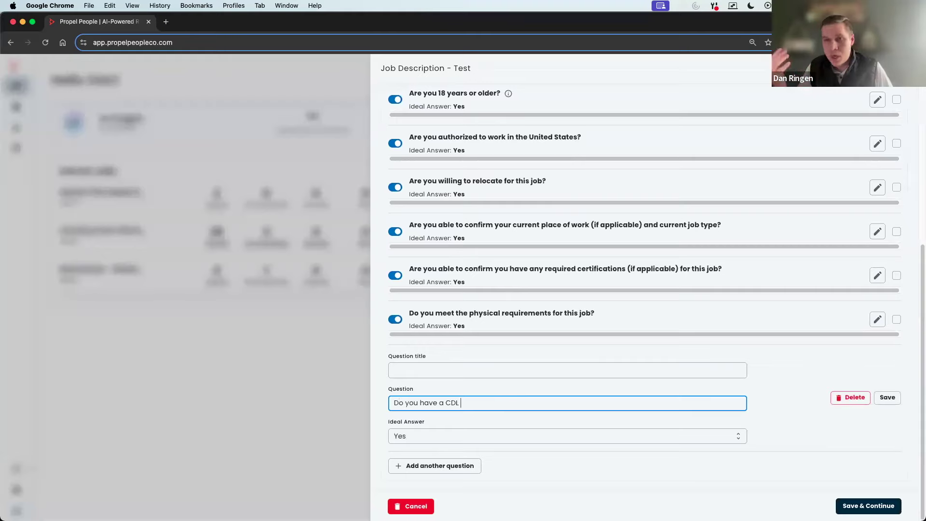
text(class AA)
key(BackSpace)
text(license?)
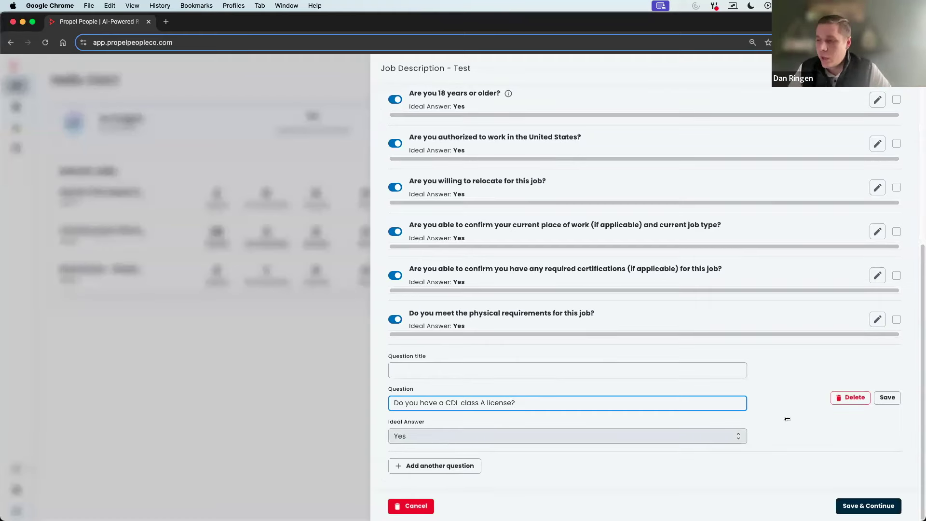
click(887, 398)
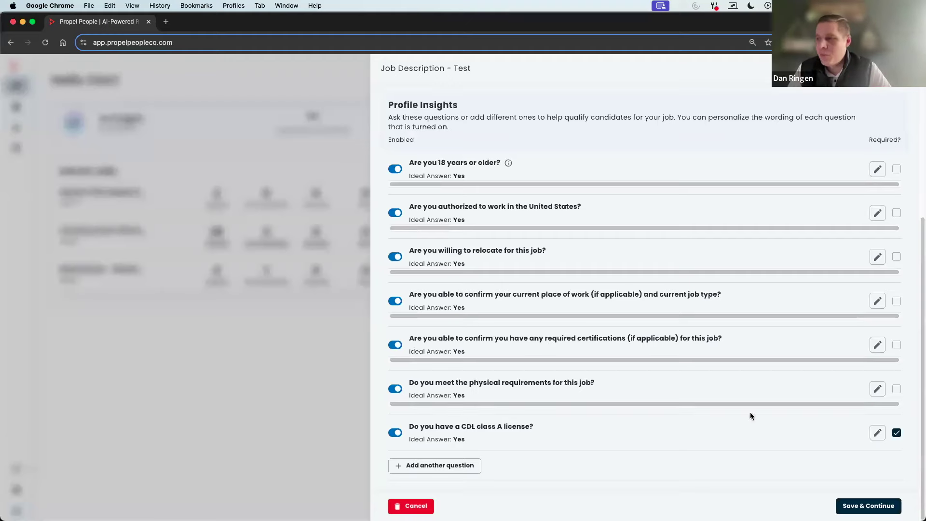
Save the application questions and the default sourcing options, and publish the Test job
click(869, 506)
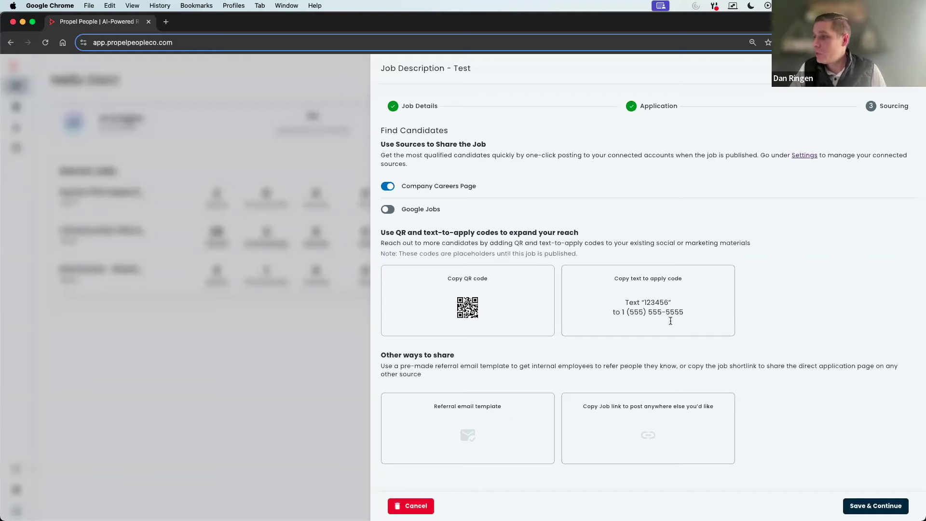
click(875, 506)
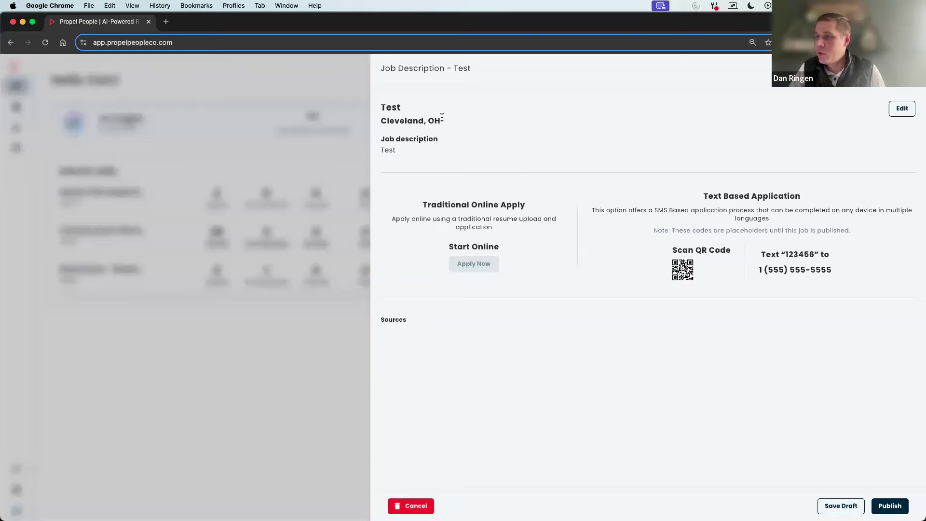
click(895, 507)
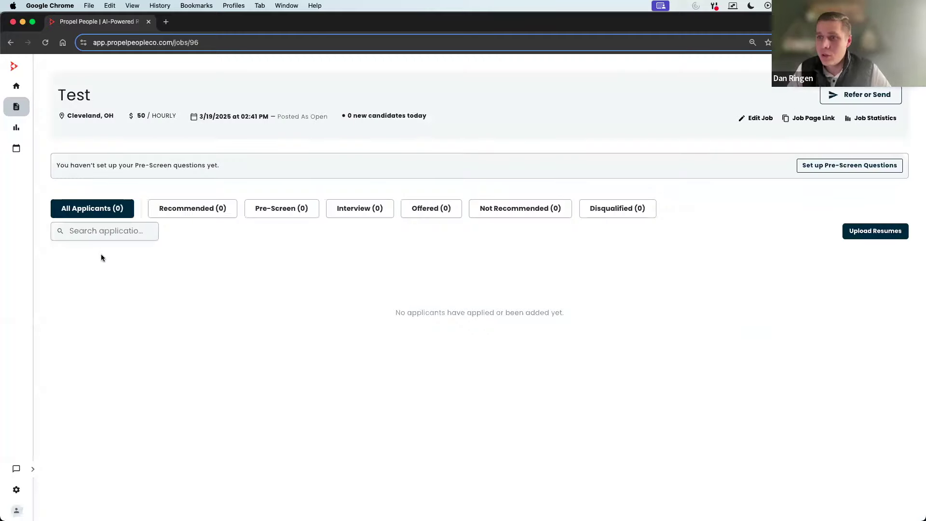
Open the Electrician - Residential job from the home page and move its top-scoring applicant to the Pre-Screen stage
click(16, 85)
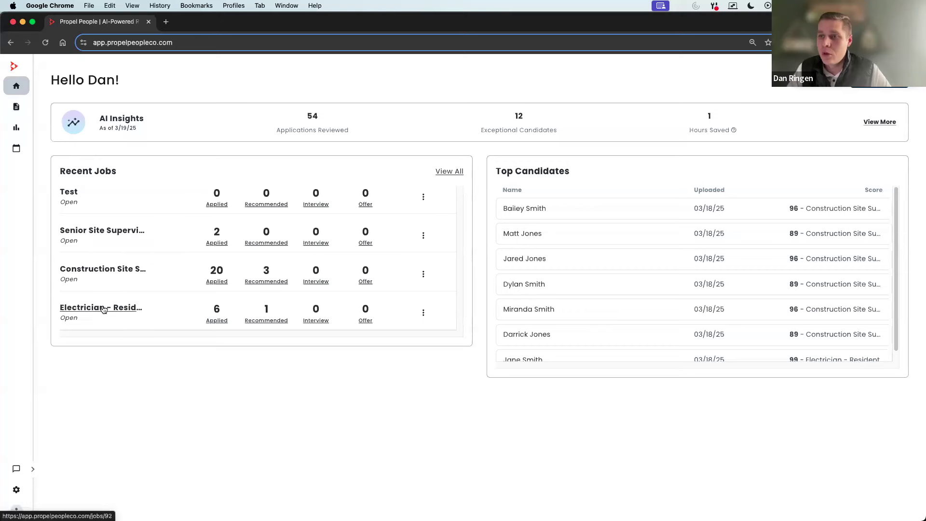
click(100, 308)
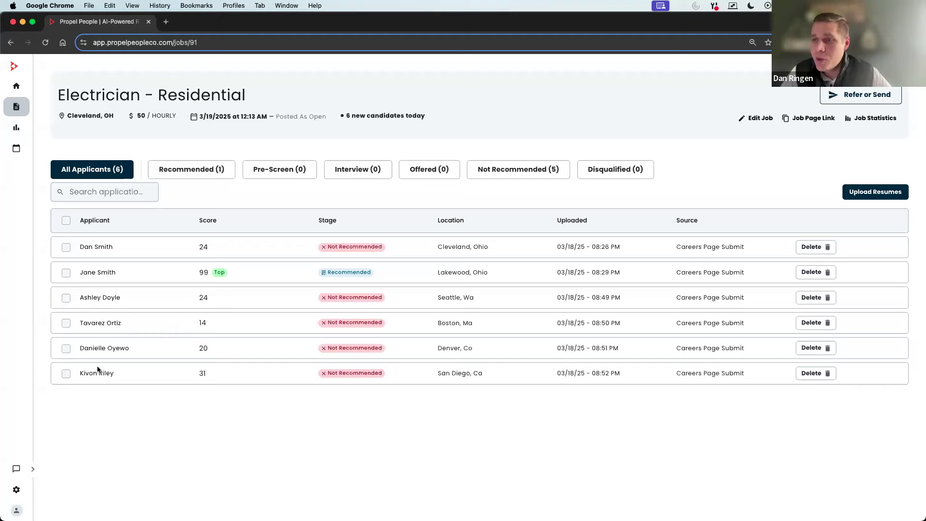
click(66, 274)
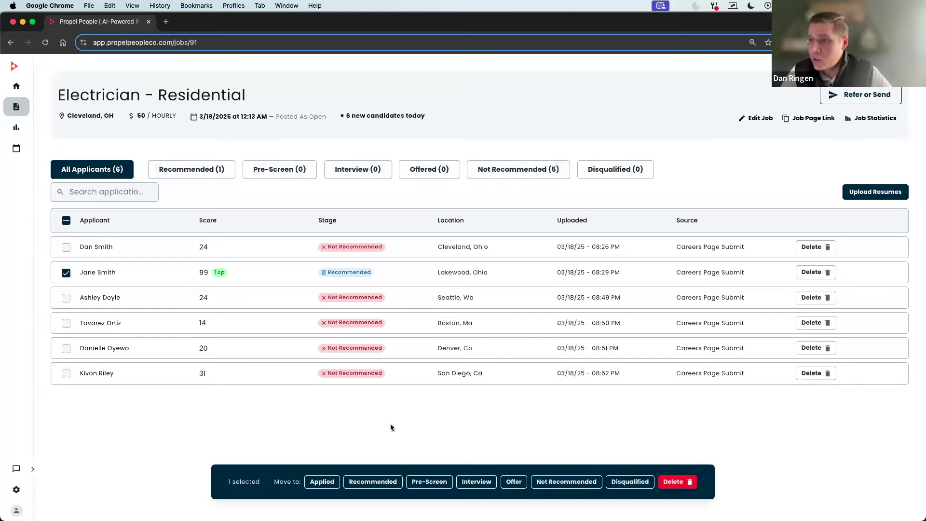
click(434, 484)
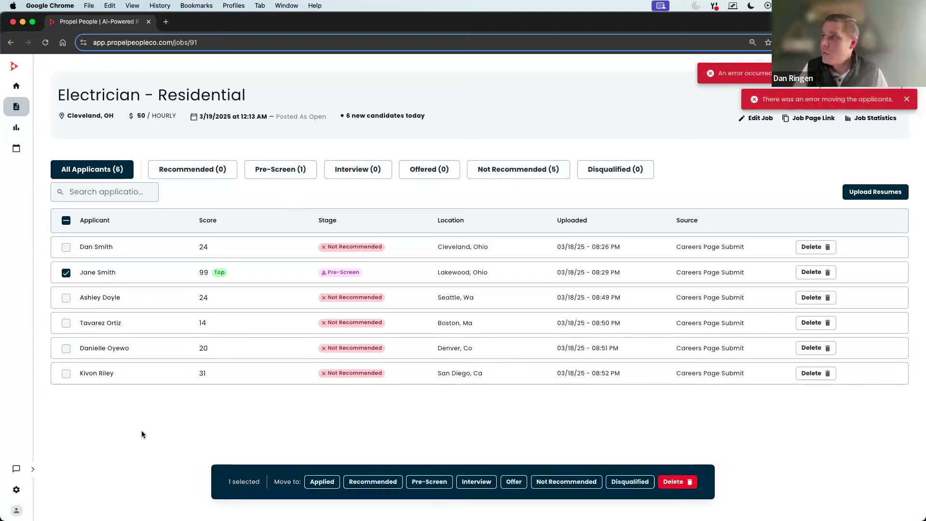
click(907, 99)
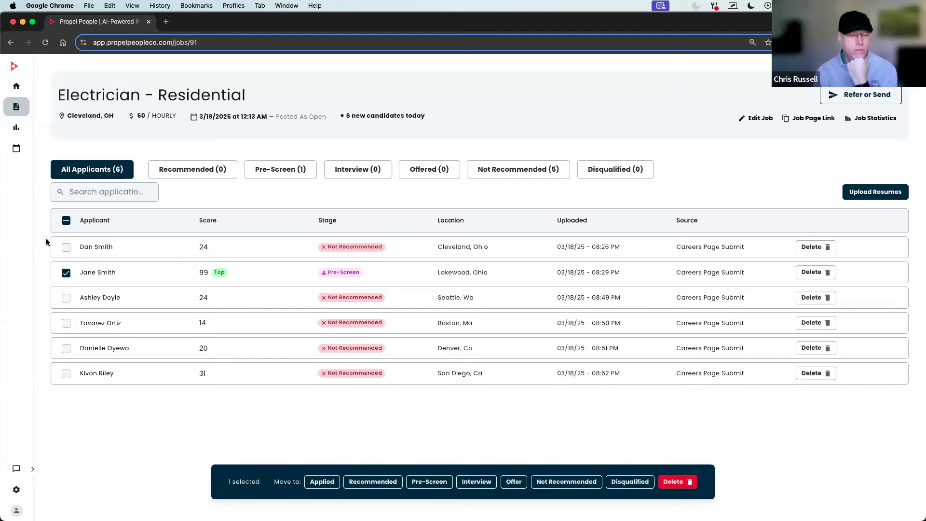
Review the job's Pre-Screen and Recommended applicant lists, and open the pre-screening questions for viewing
click(283, 169)
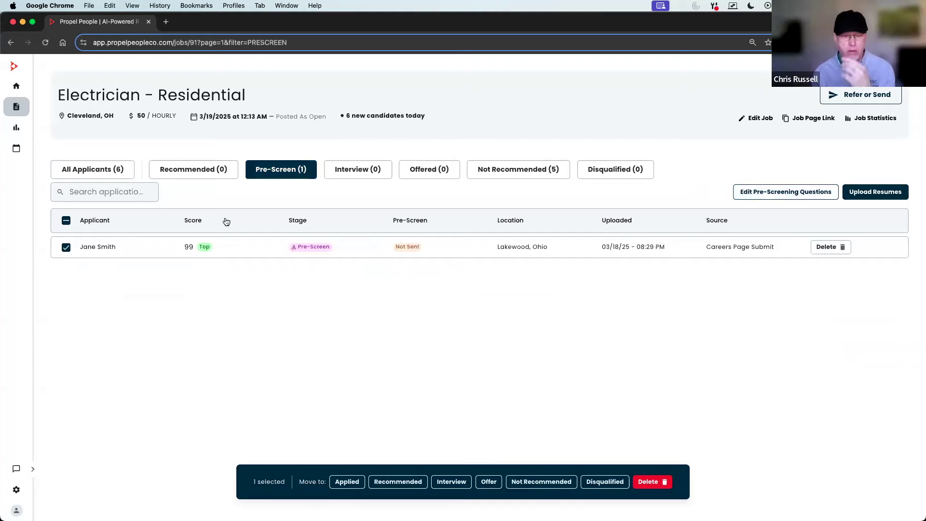
click(193, 177)
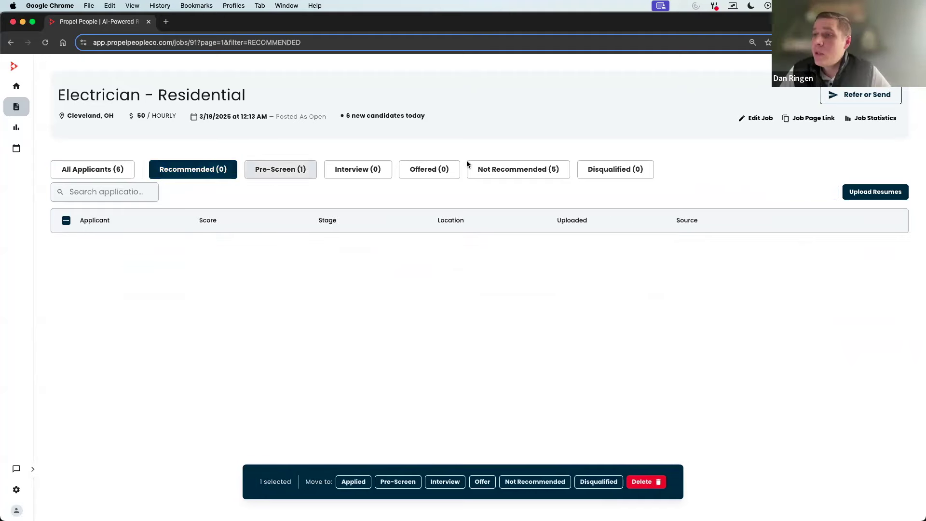
click(276, 172)
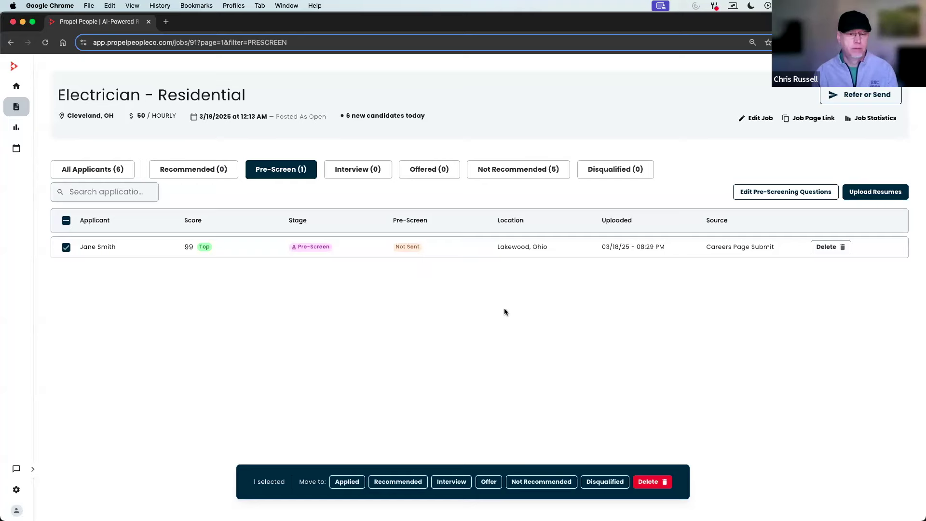
click(788, 191)
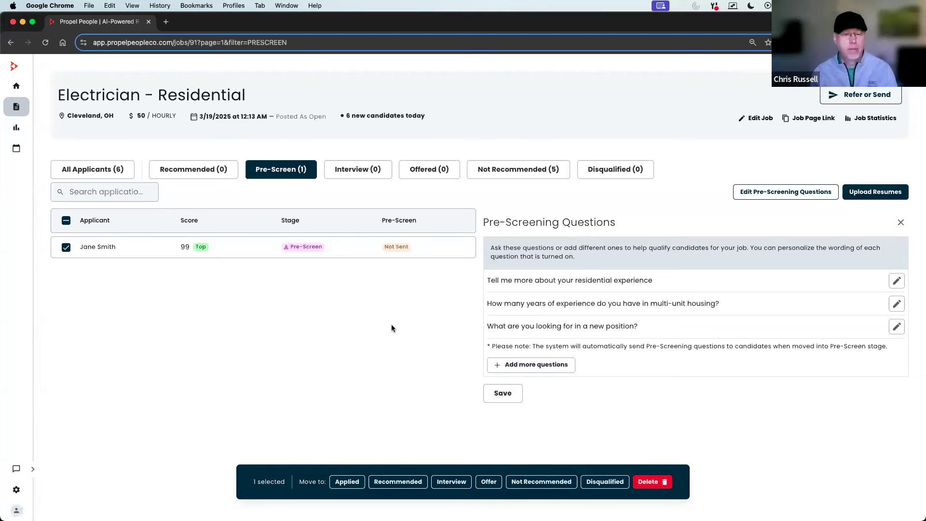
Open the profile of the applicant in the Pre-Screen stage and review the profile insights and application question answers
click(99, 250)
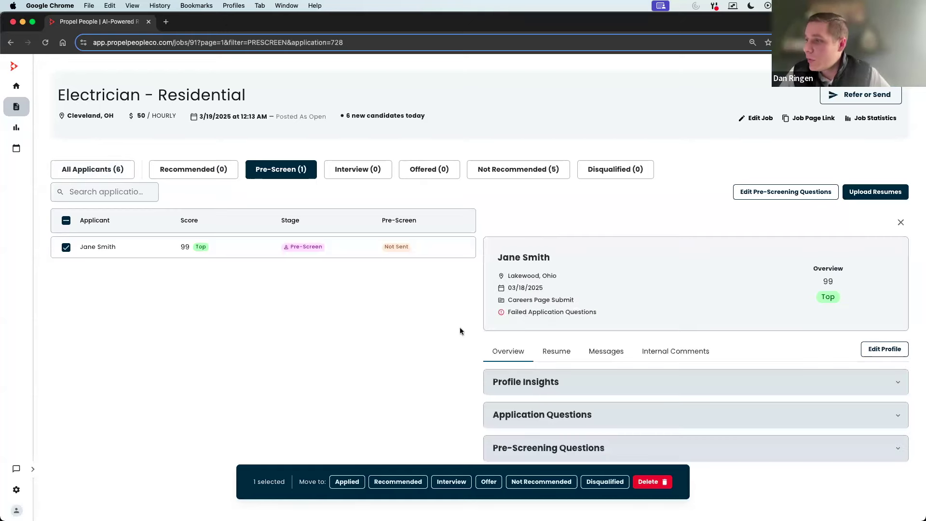
click(528, 392)
scroll(591, 349, down, 1)
click(811, 457)
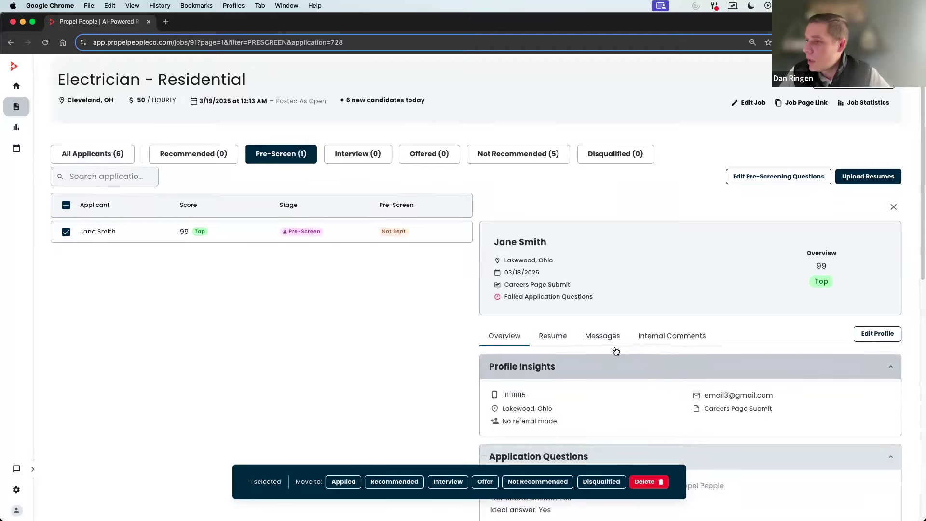
scroll(589, 314, down, 5)
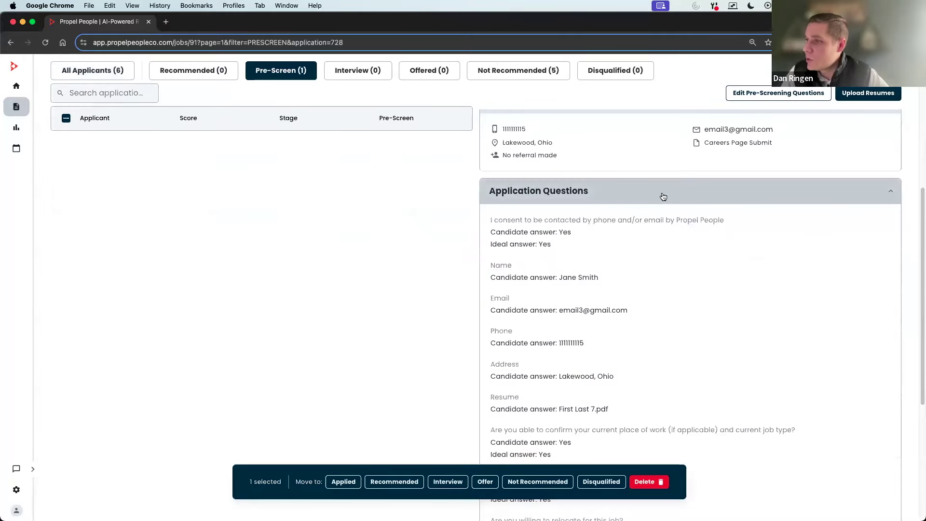
scroll(562, 277, down, 3)
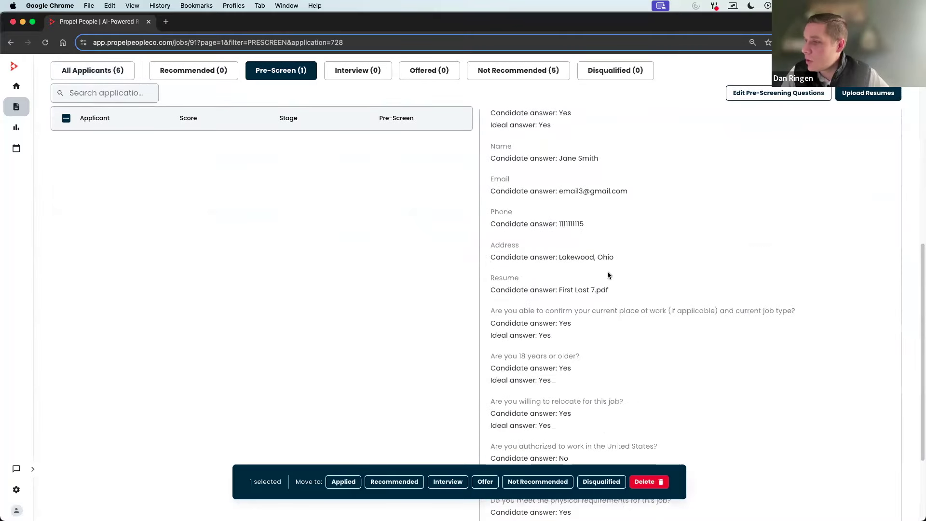
scroll(607, 272, down, 2)
scroll(579, 269, down, 2)
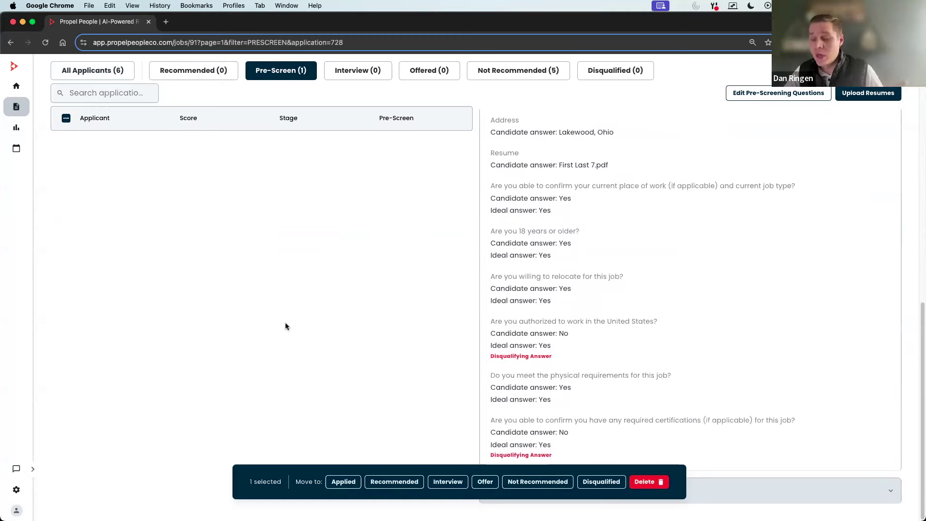
Deselect the applicant in the Pre-Screen list and check the Pre-Screening Questions section of the applicant's profile
scroll(290, 326, up, 5)
scroll(82, 192, up, 5)
click(67, 247)
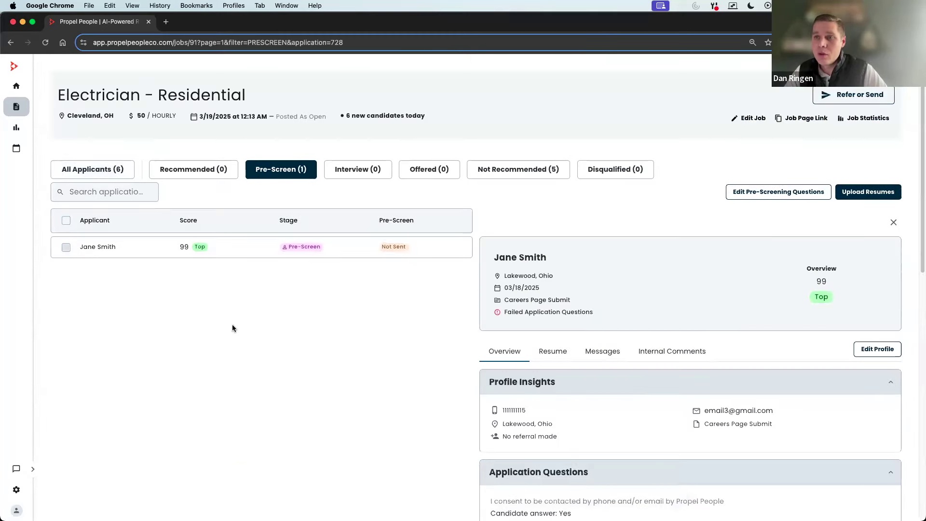
scroll(458, 326, down, 10)
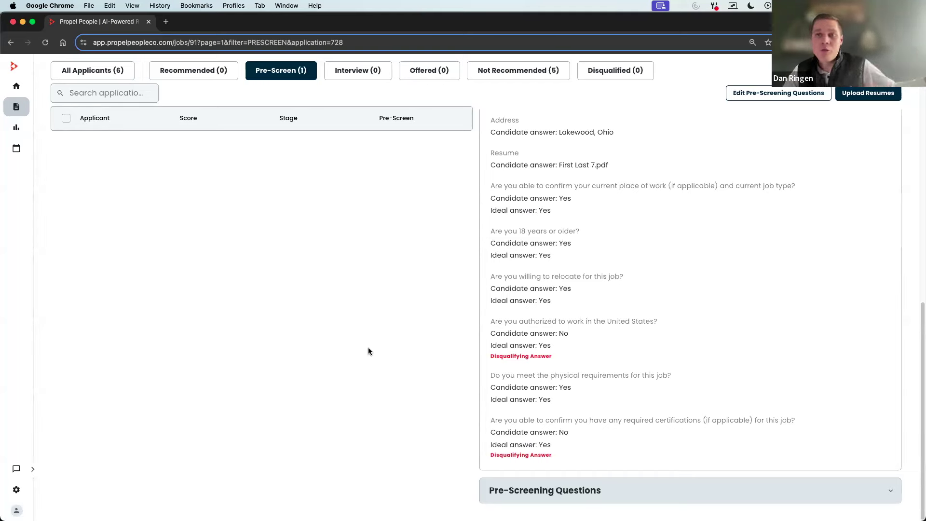
click(543, 497)
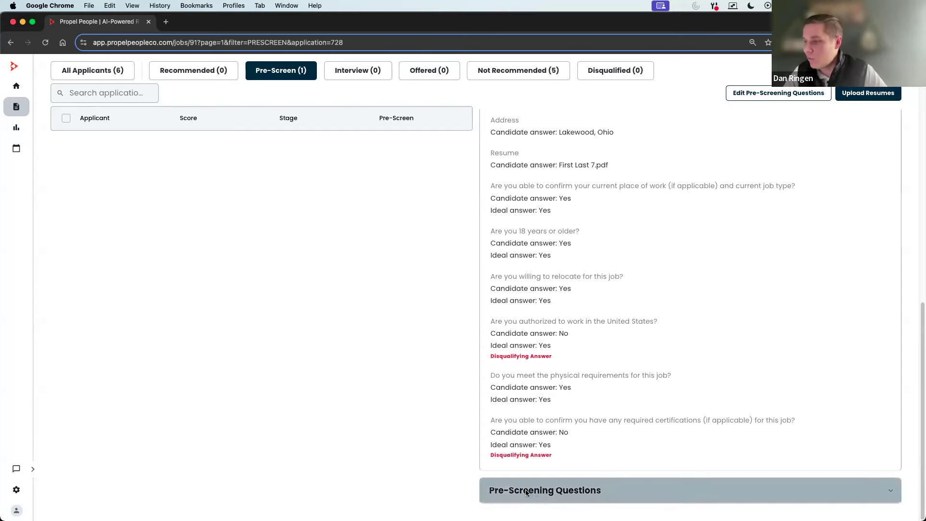
scroll(621, 497, down, 2)
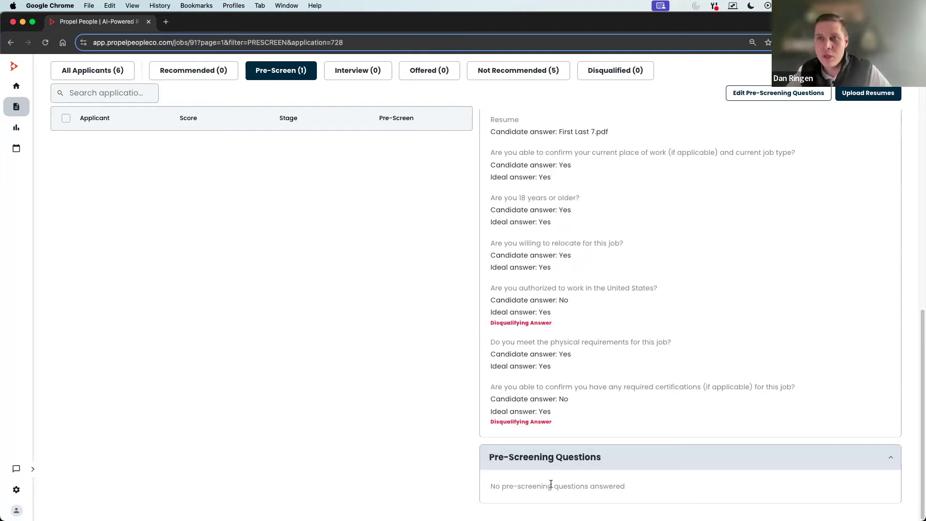
scroll(329, 371, up, 15)
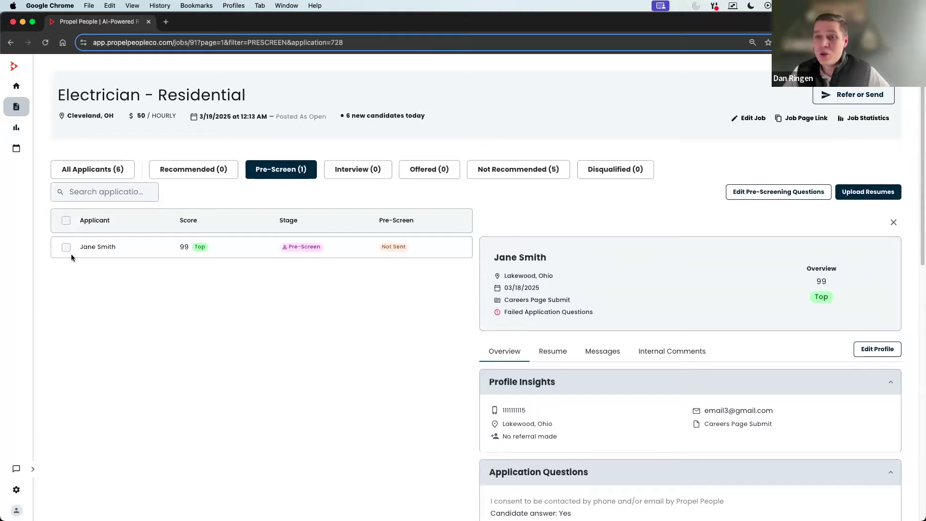
Review the job's Interview, Not Recommended and Disqualified applicant lists, and view its referral and sharing options
click(344, 177)
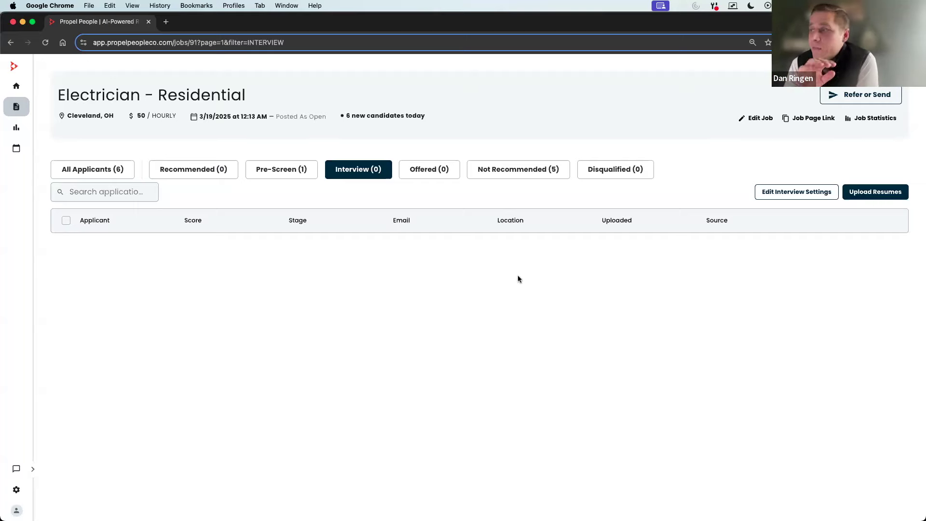
click(498, 173)
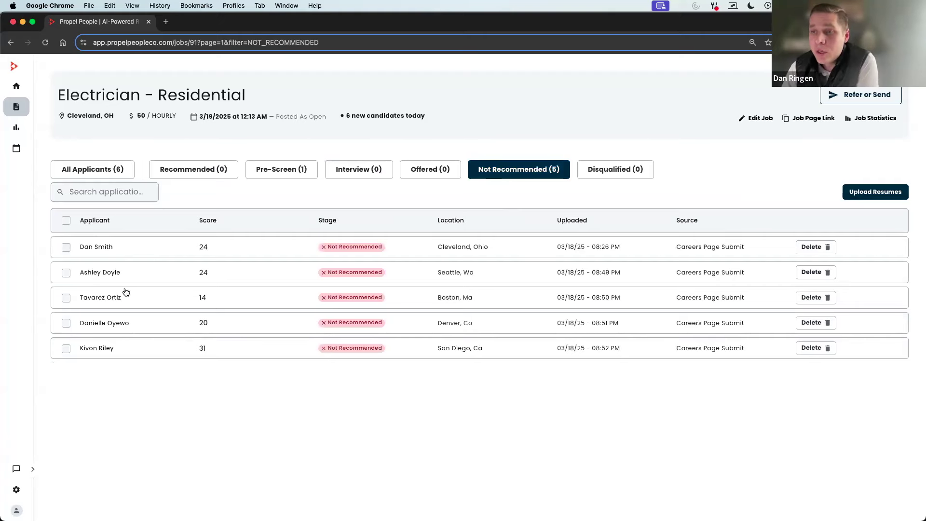
click(630, 174)
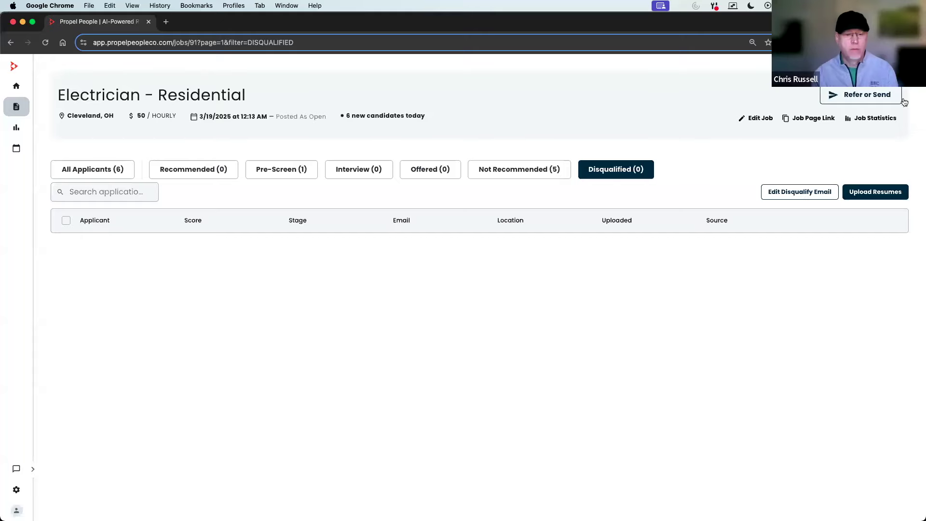
click(876, 95)
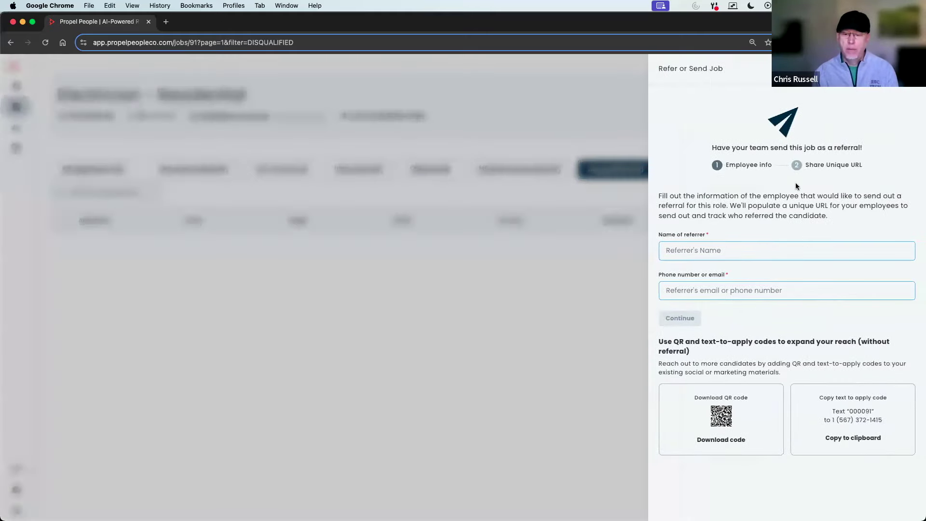
click(610, 335)
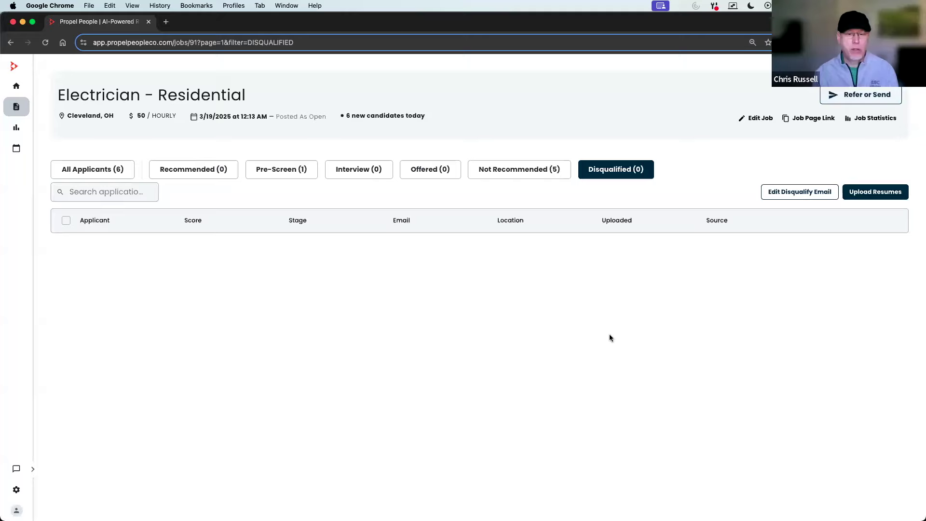
Open the company settings and view the public careers page from there
click(20, 488)
click(184, 114)
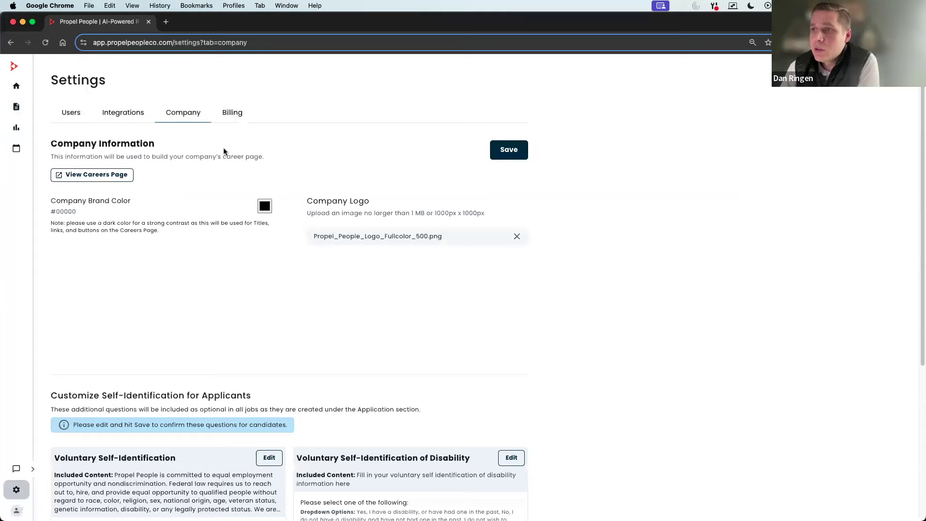
click(121, 176)
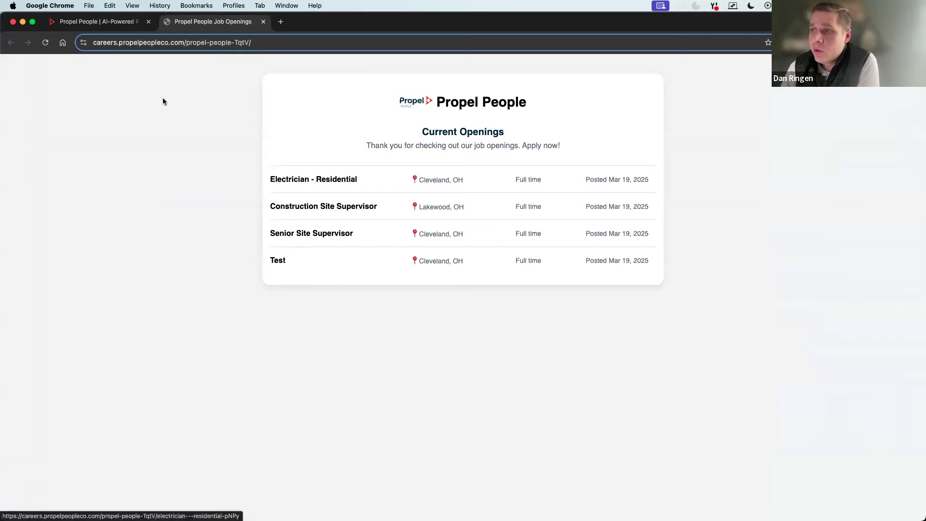
Open the Electrician - Residential posting on the careers page and examine its description and the fields and questions of its application form
click(306, 181)
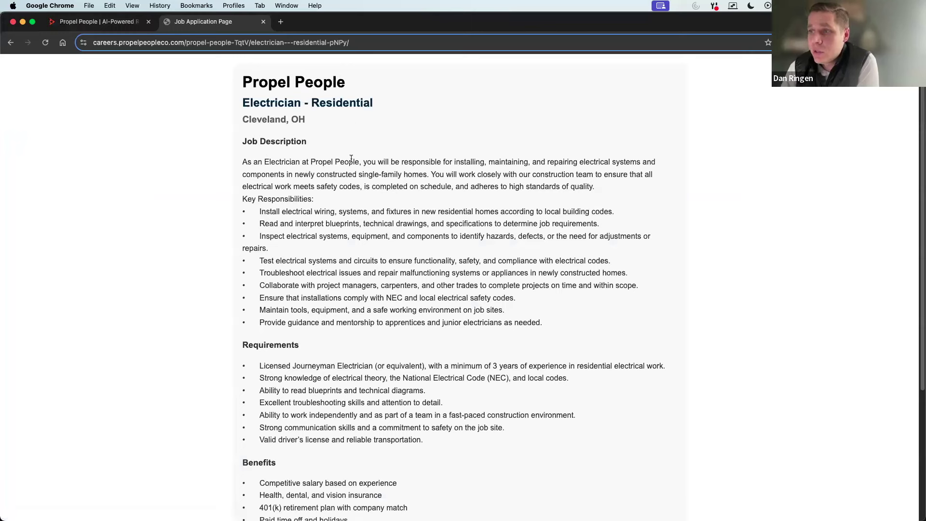
scroll(367, 203, down, 5)
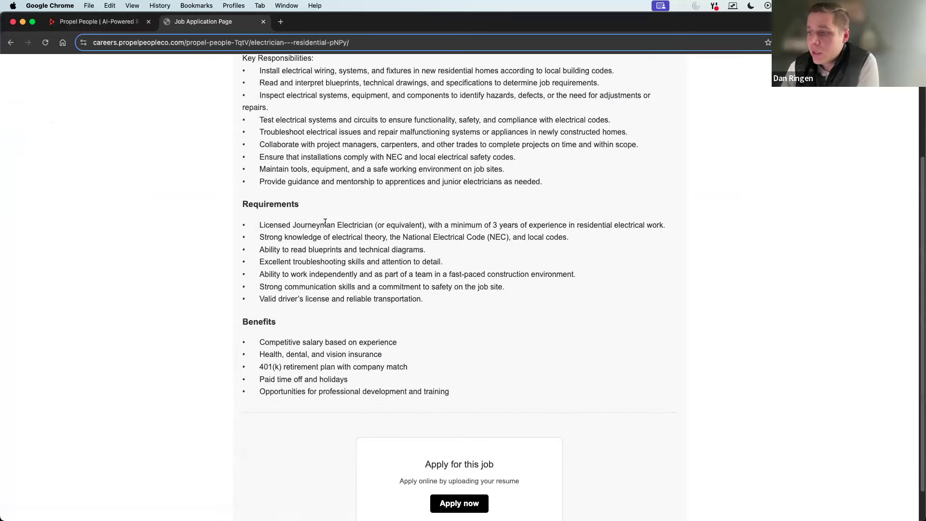
scroll(325, 223, down, 3)
click(459, 466)
scroll(358, 349, down, 10)
scroll(338, 270, down, 4)
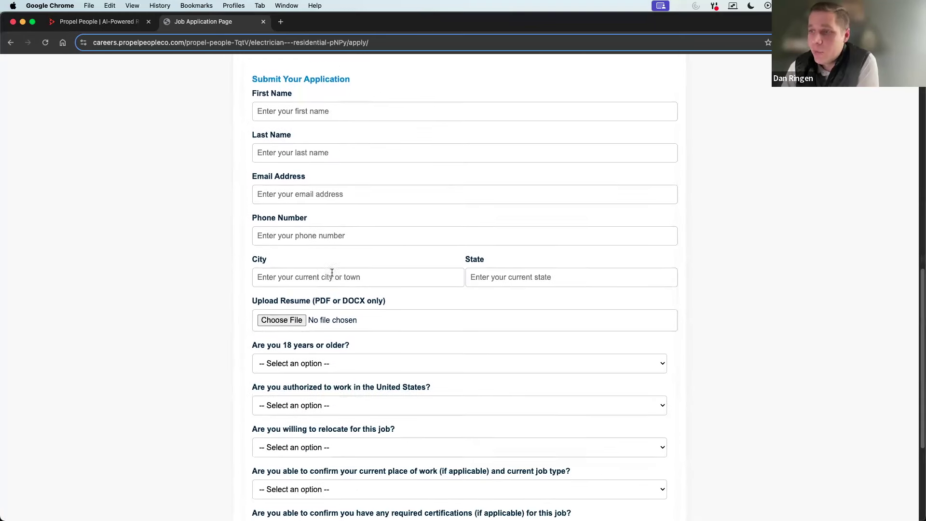
scroll(332, 274, down, 1)
scroll(365, 212, down, 5)
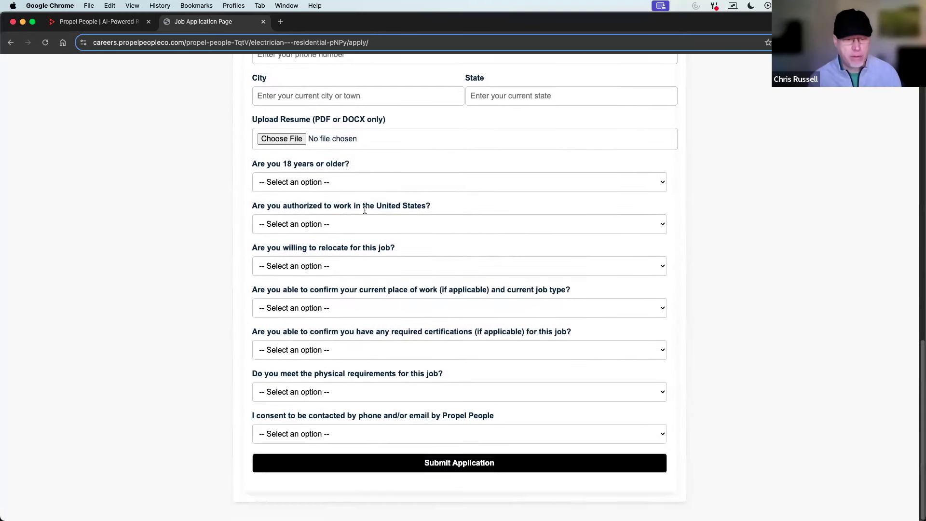
scroll(340, 336, up, 1)
scroll(339, 335, up, 1)
scroll(339, 334, up, 1)
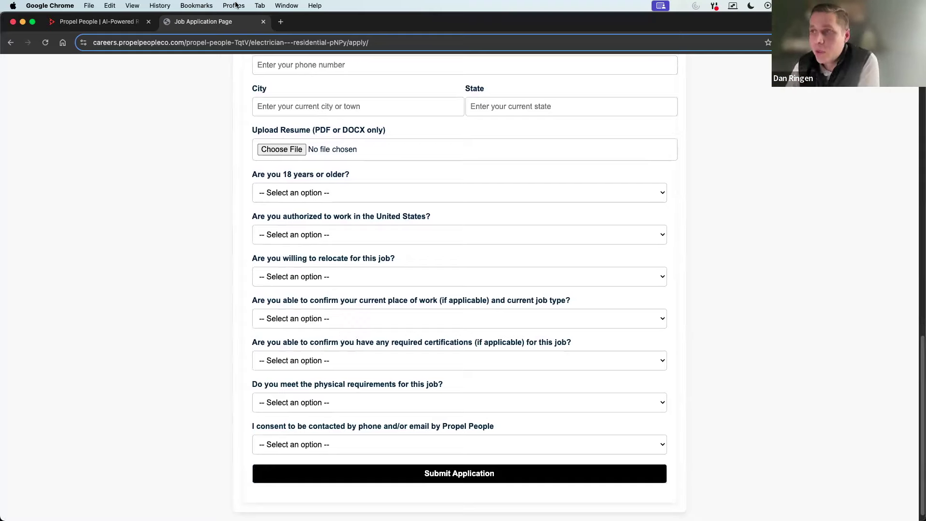
scroll(284, 152, up, 15)
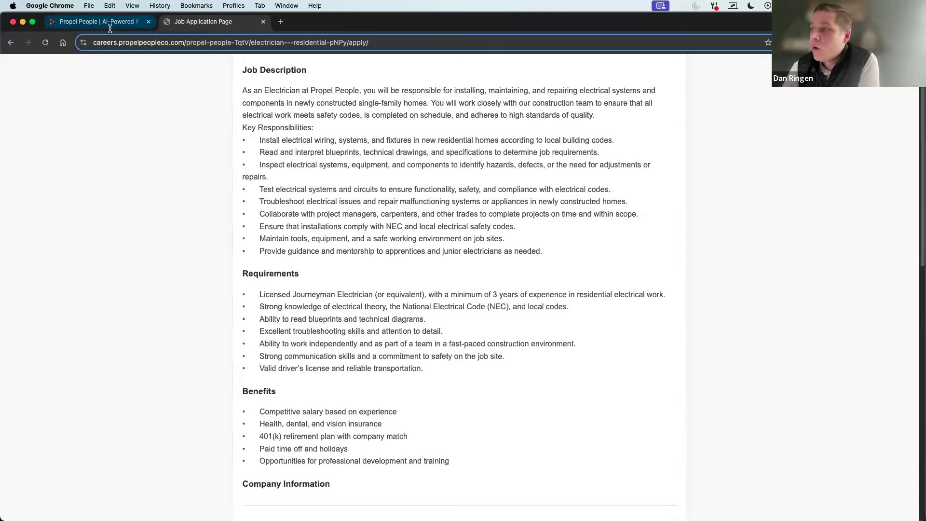
Return to the Propel People app, reopen the Electrician - Residential job from the home page, and view its Refer or Send options
click(97, 22)
click(20, 92)
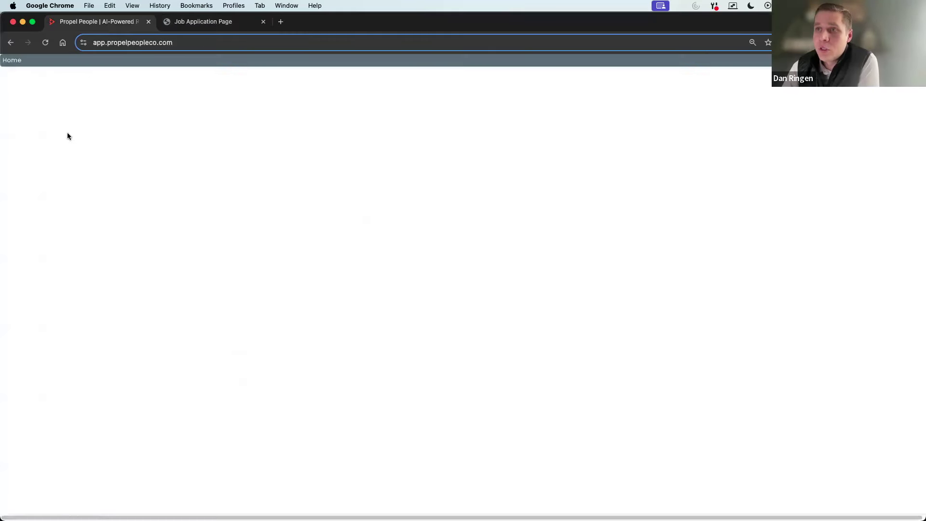
click(98, 309)
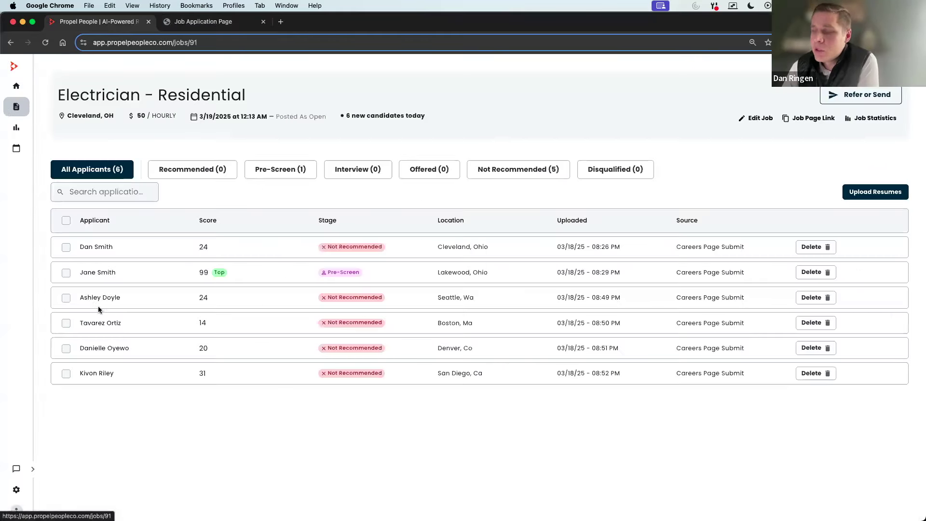
click(840, 95)
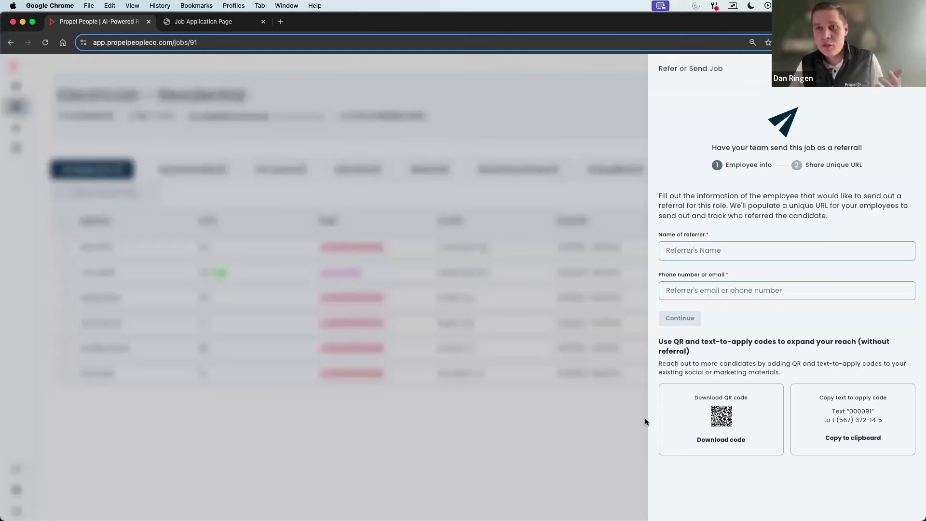
click(416, 435)
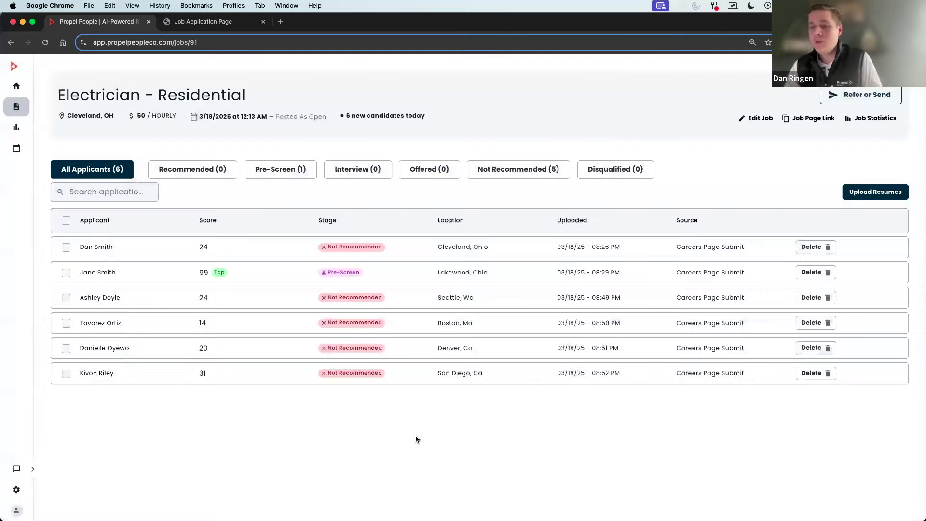